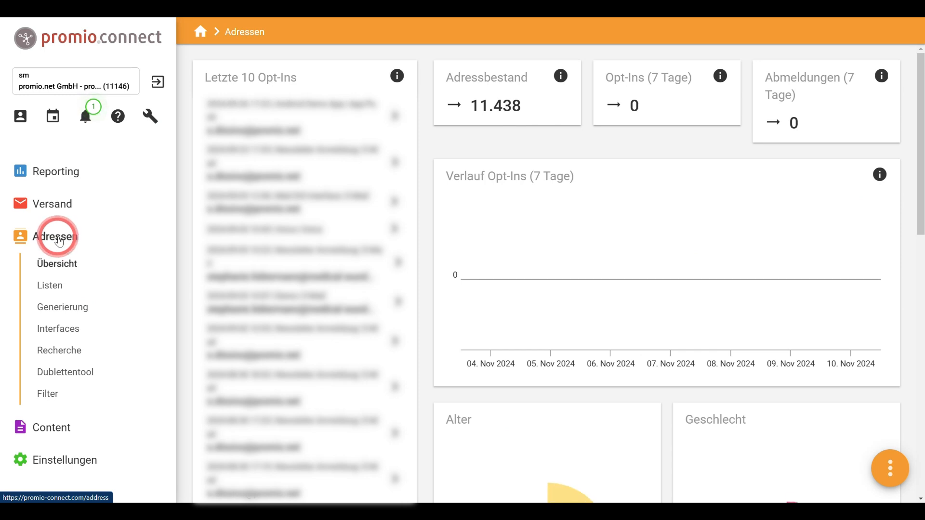
- In the address filters, create a folder named Webdemo inside promio.connect Demo / Mitarbeiter Filter / sm
left_click(51, 395)
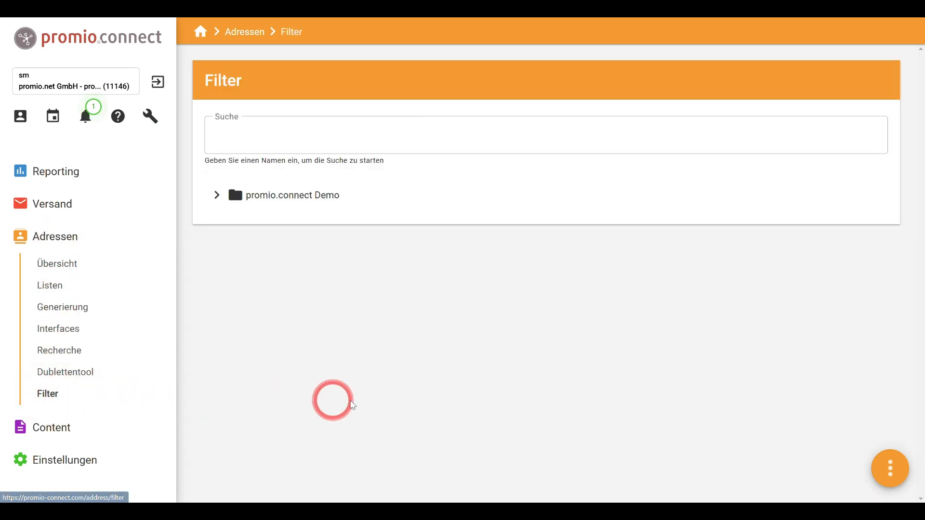
left_click(889, 468)
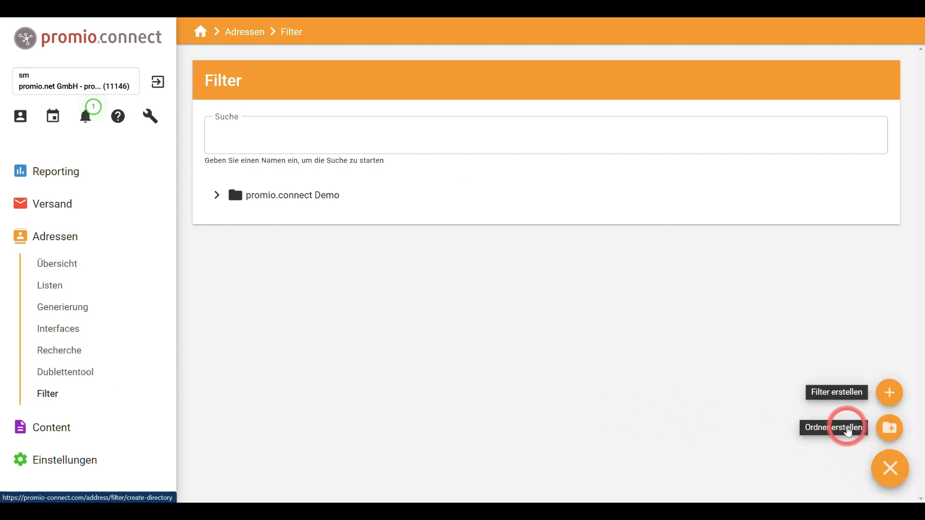
left_click(848, 431)
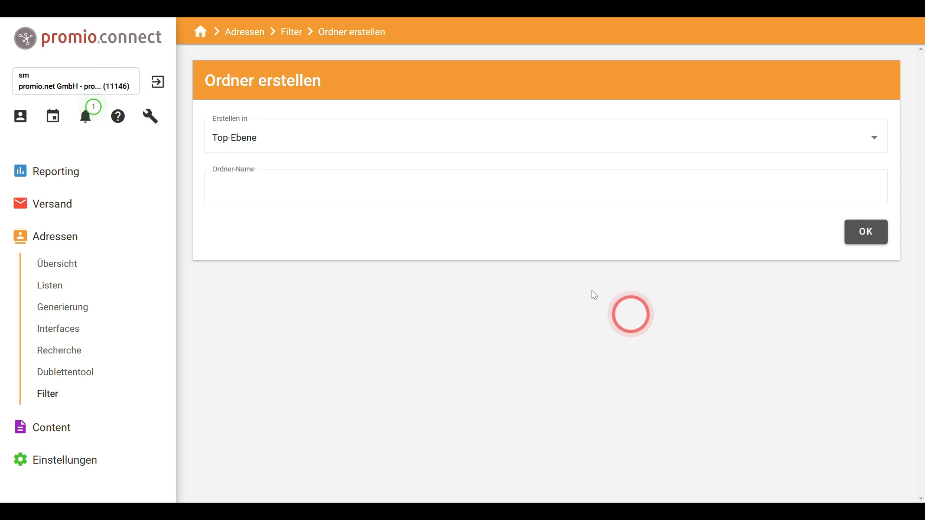
left_click(306, 144)
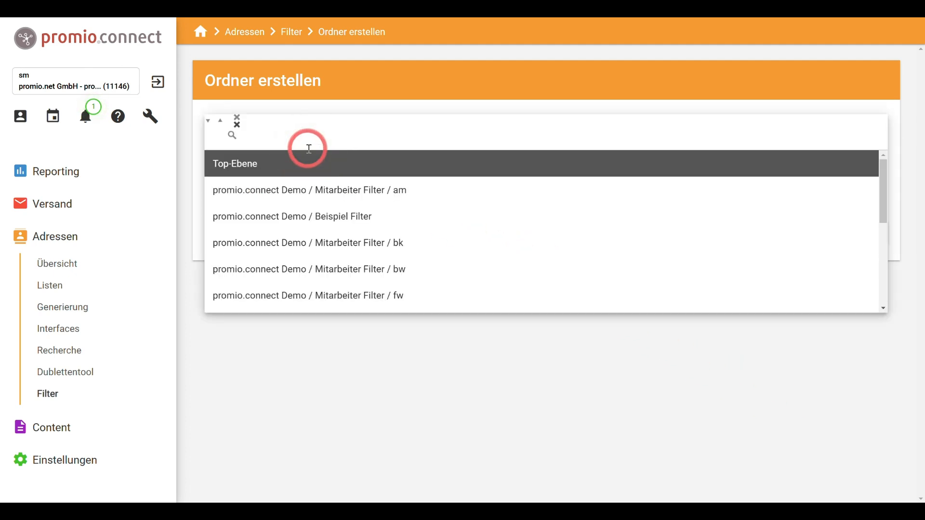
type("sm")
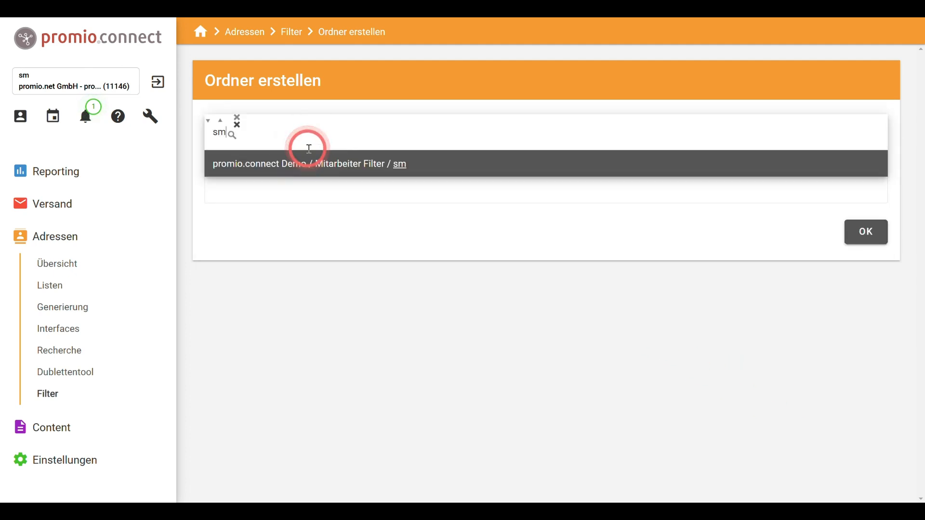
left_click(310, 164)
left_click(286, 188)
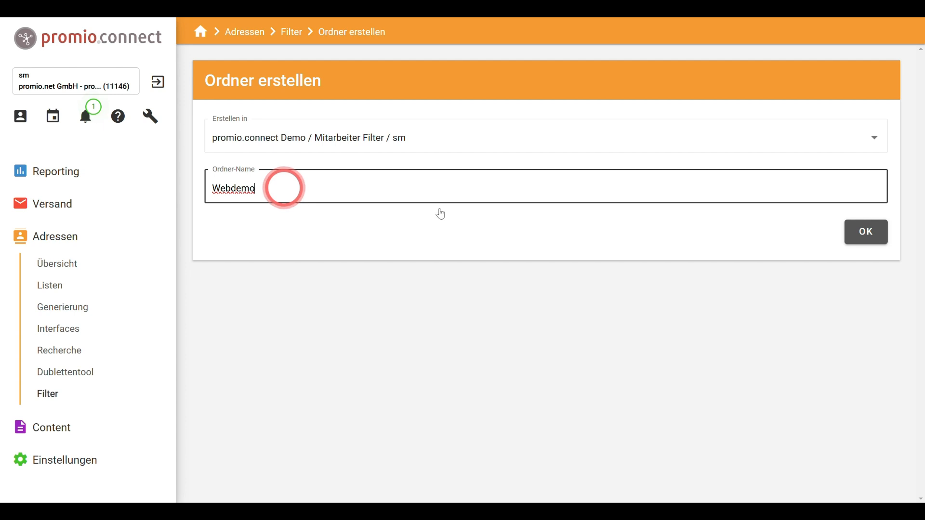
left_click(866, 233)
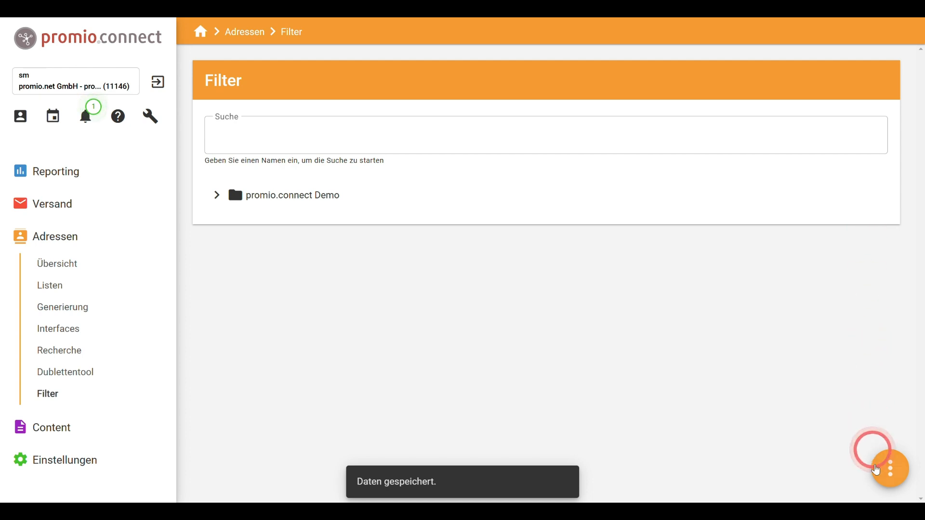
- Start a new filter named Webdemo and assign it to the folder promio.connect Demo / Mitarbeiter Filter / sm / Webdemo
left_click(877, 481)
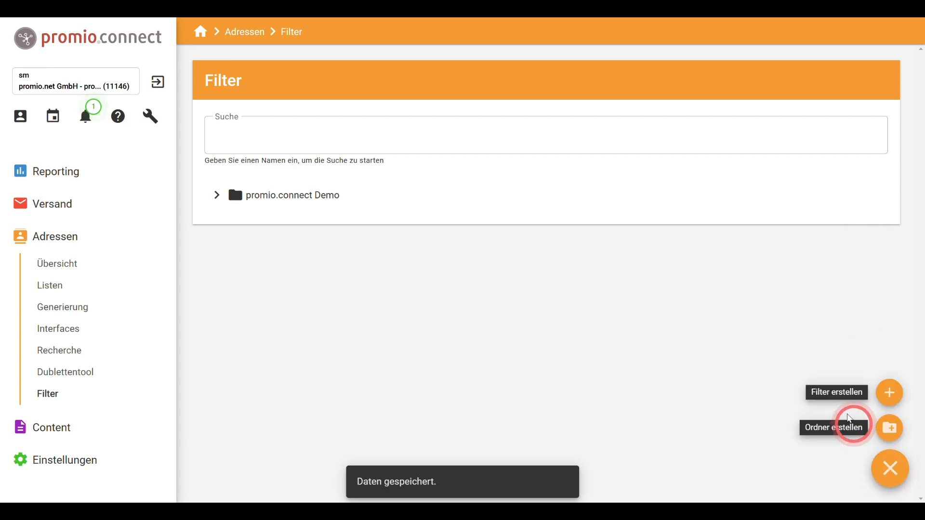
left_click(841, 395)
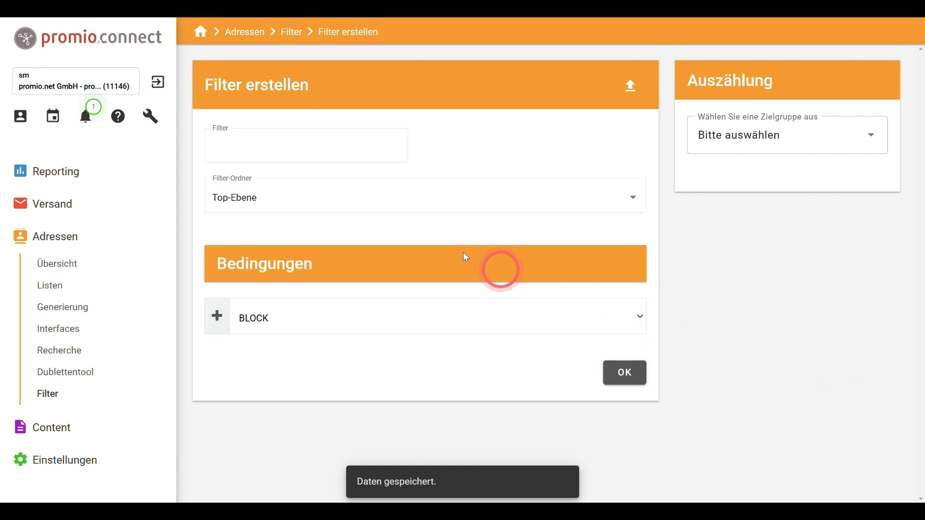
left_click(289, 155)
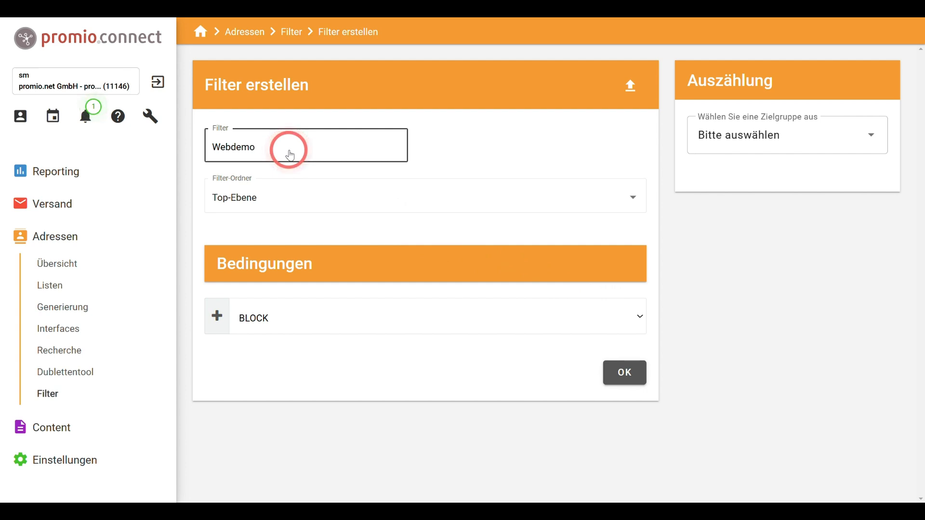
left_click(301, 192)
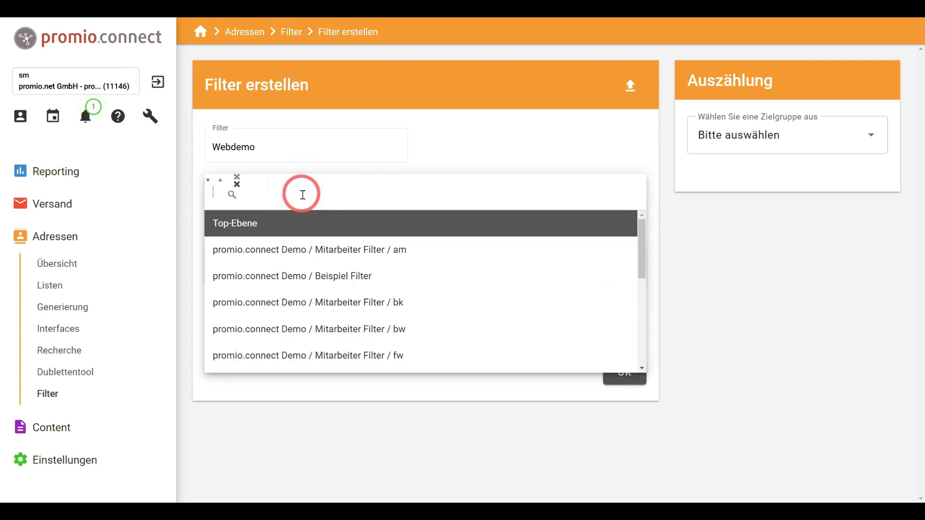
type("sm")
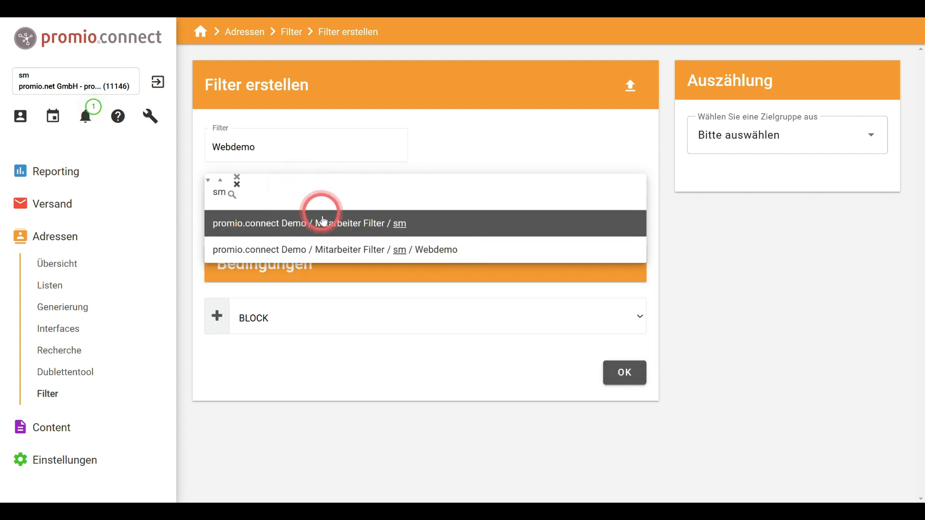
left_click(327, 250)
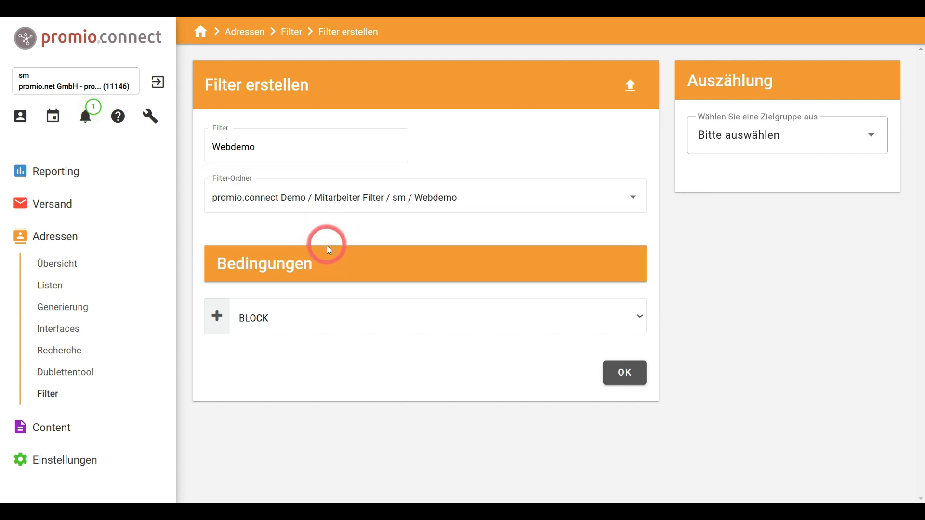
- Add a Personendaten condition to the filter
left_click(289, 319)
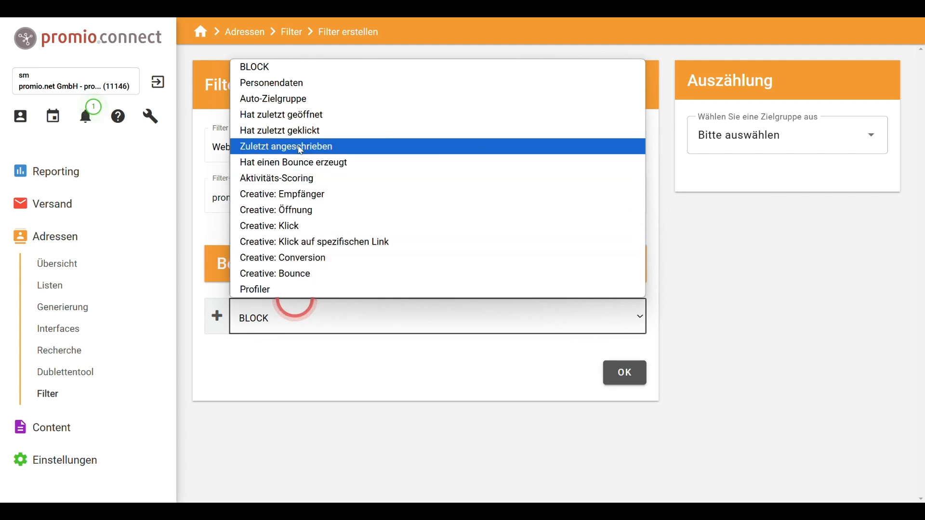
left_click(300, 86)
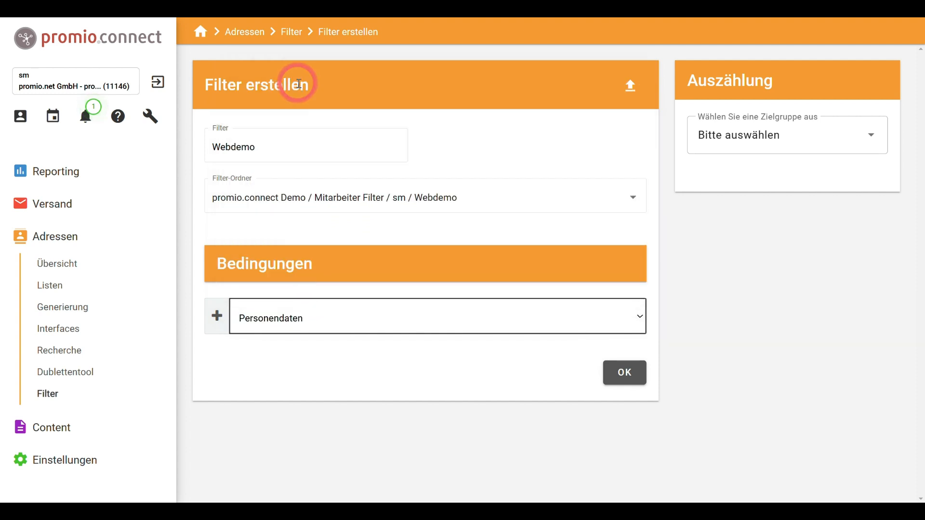
left_click(217, 317)
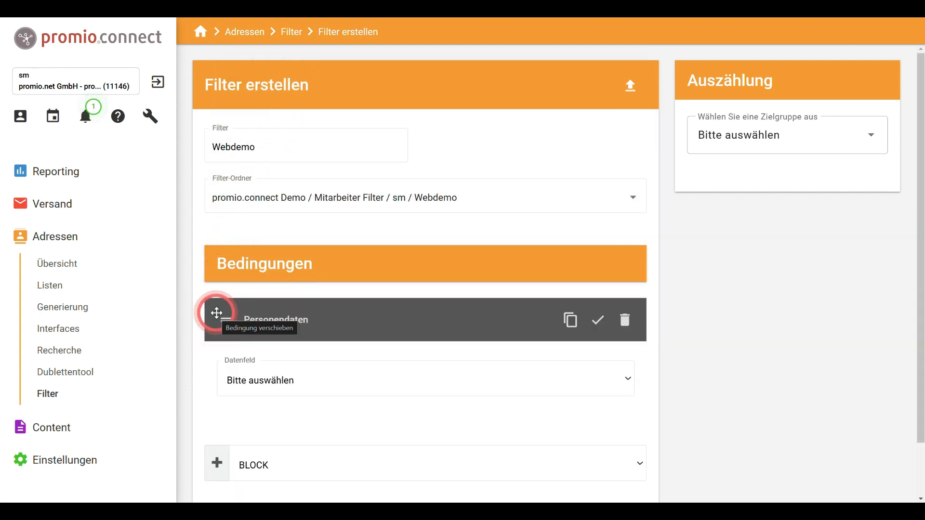
left_click(286, 380)
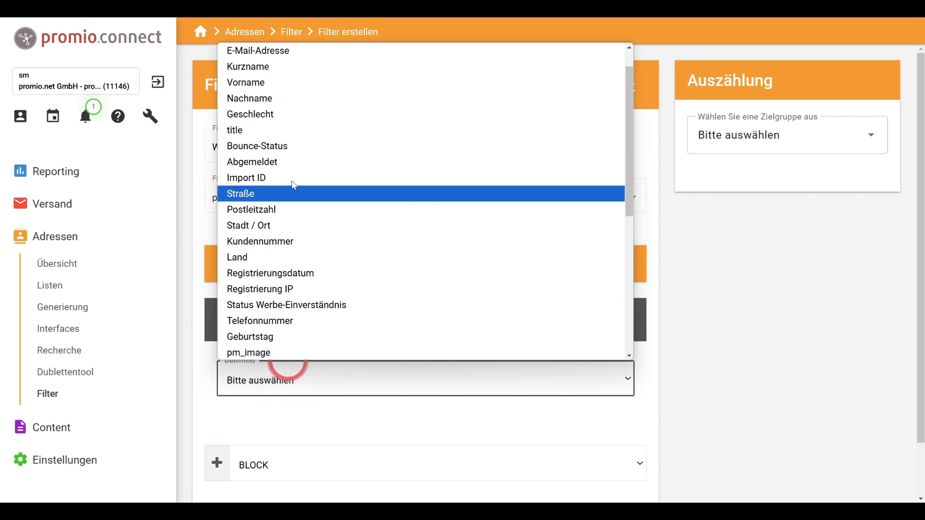
left_click(319, 52)
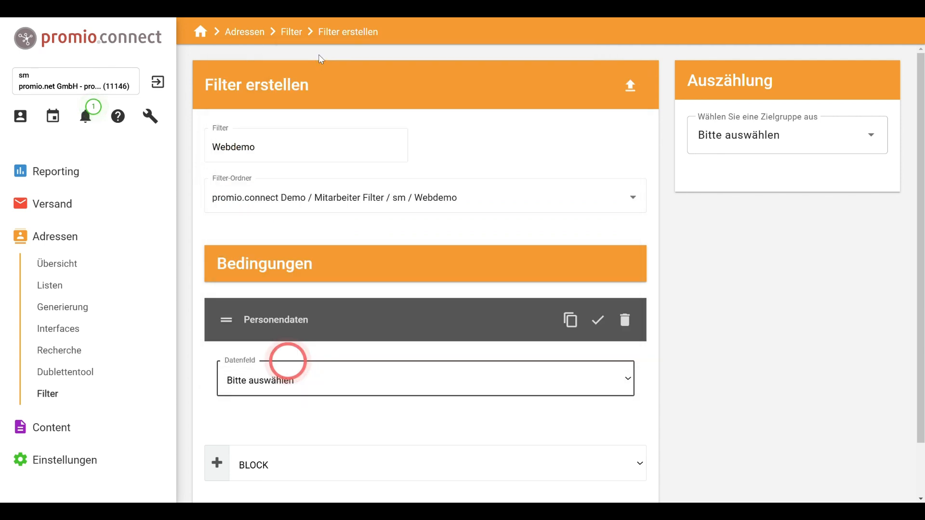
left_click(330, 158)
scroll(310, 209, "down", 3)
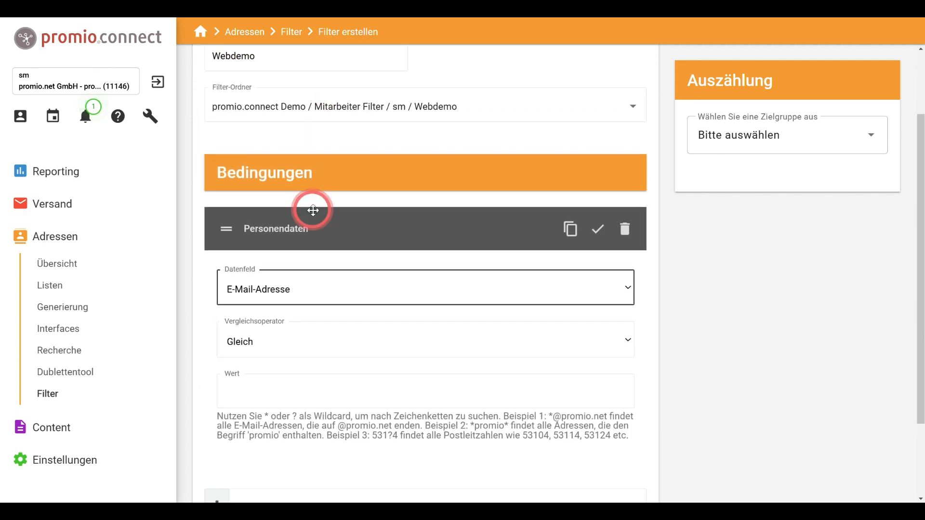
left_click(292, 284)
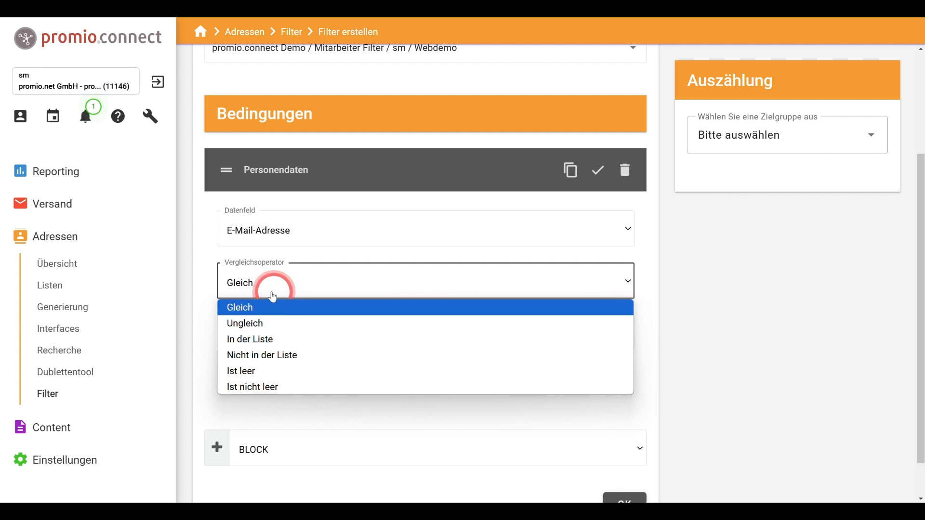
left_click(265, 310)
left_click(248, 326)
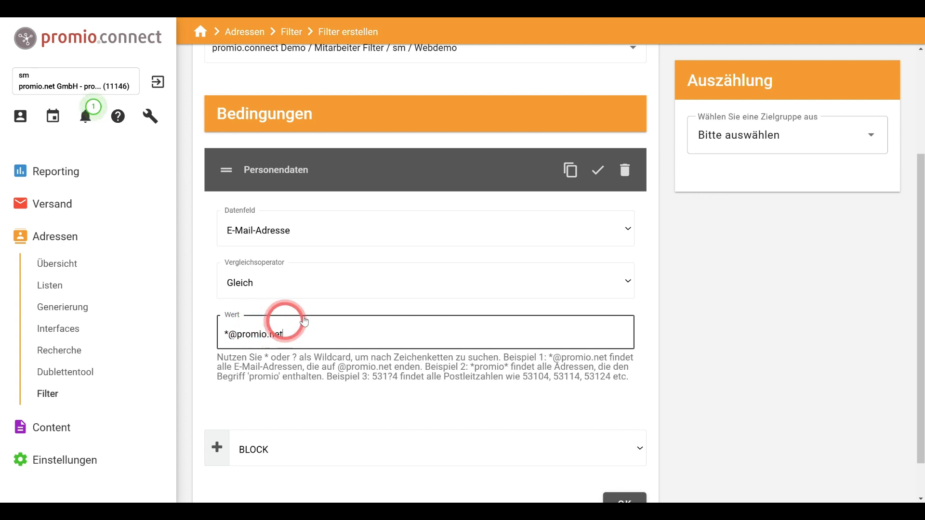
left_click(597, 170)
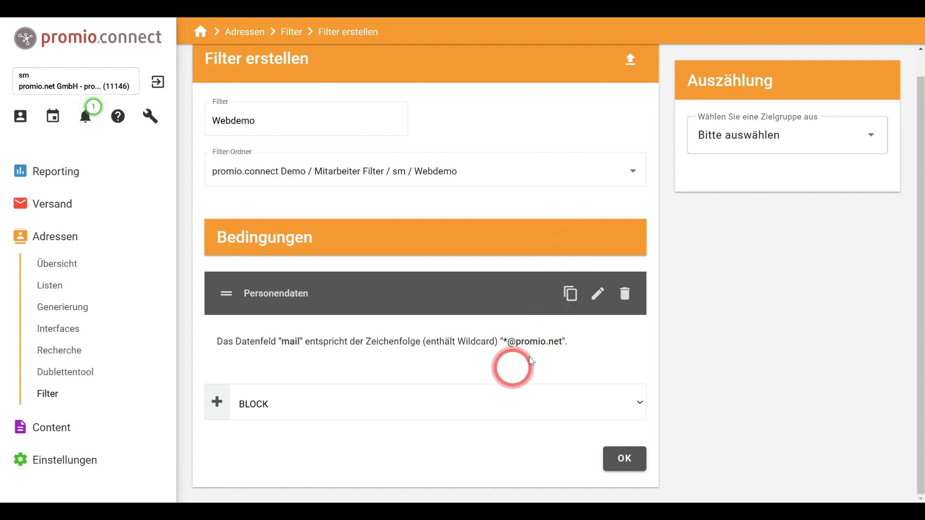
- Duplicate the e-mail condition and change the copy to Geschlecht Gleich männlich, then apply it
left_click(570, 294)
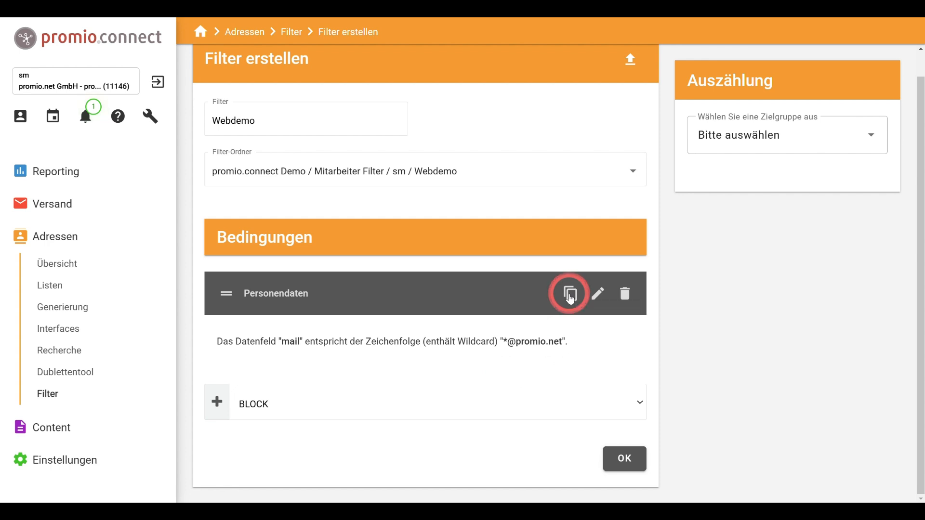
scroll(569, 293, "down", 2)
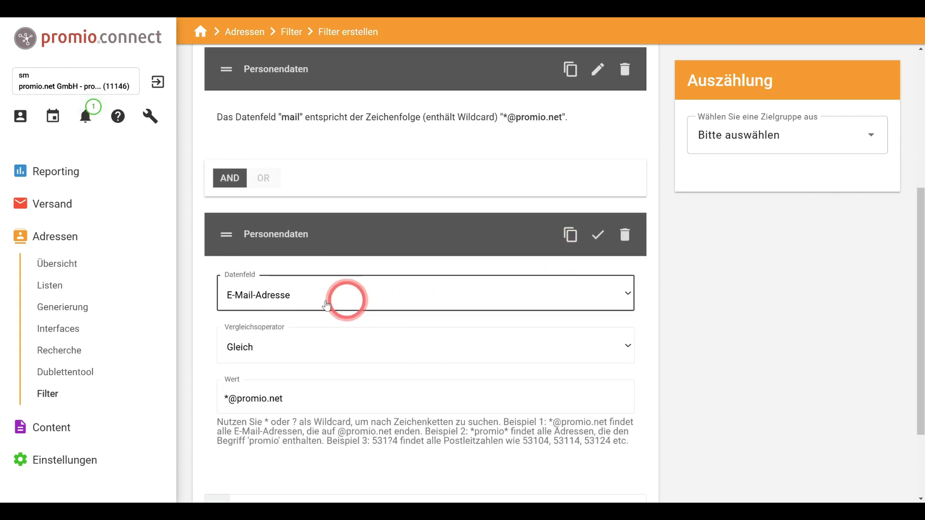
left_click(292, 300)
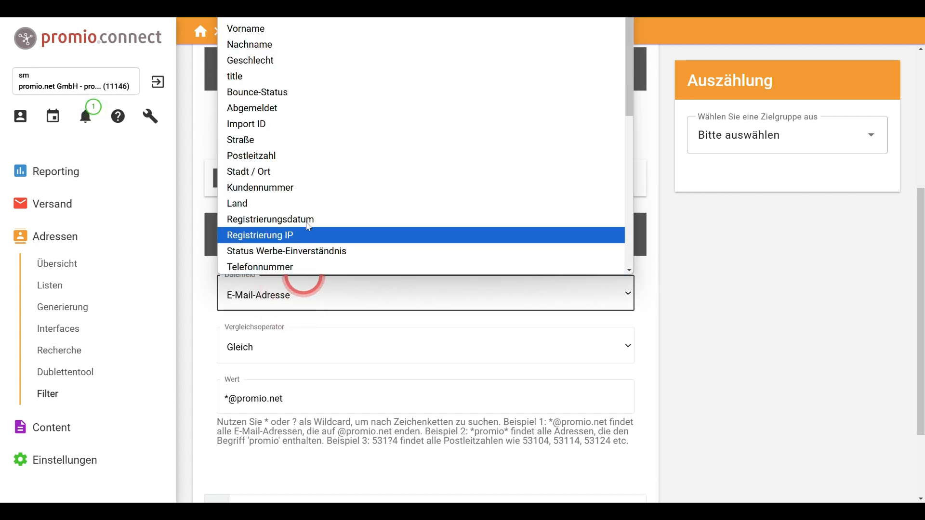
left_click(312, 61)
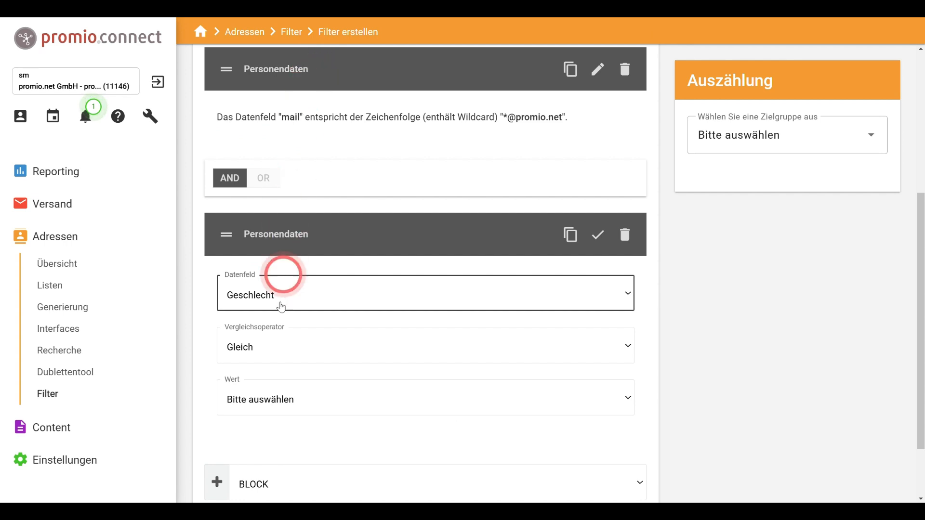
left_click(265, 400)
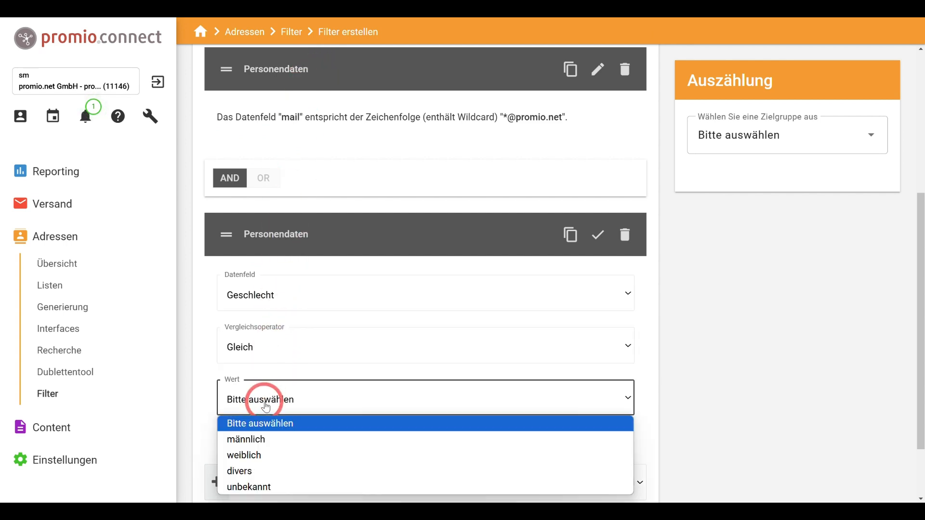
left_click(261, 440)
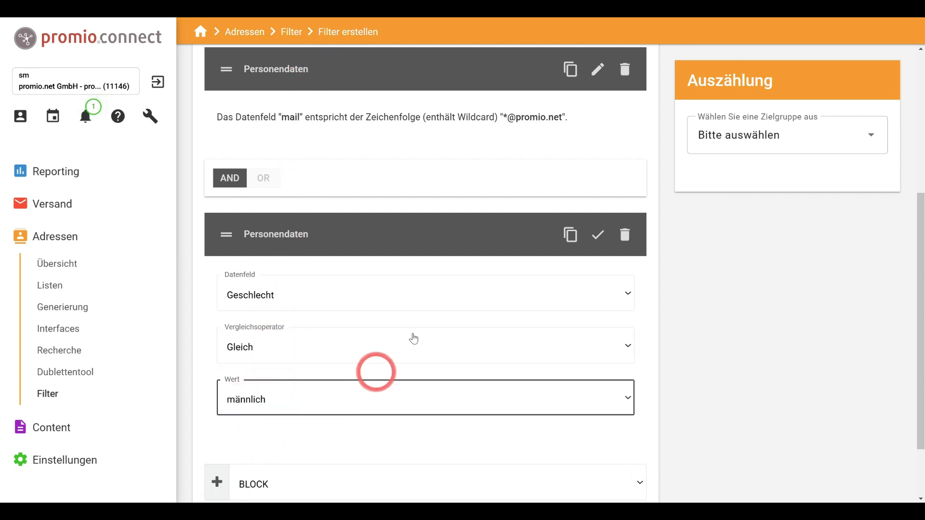
left_click(592, 236)
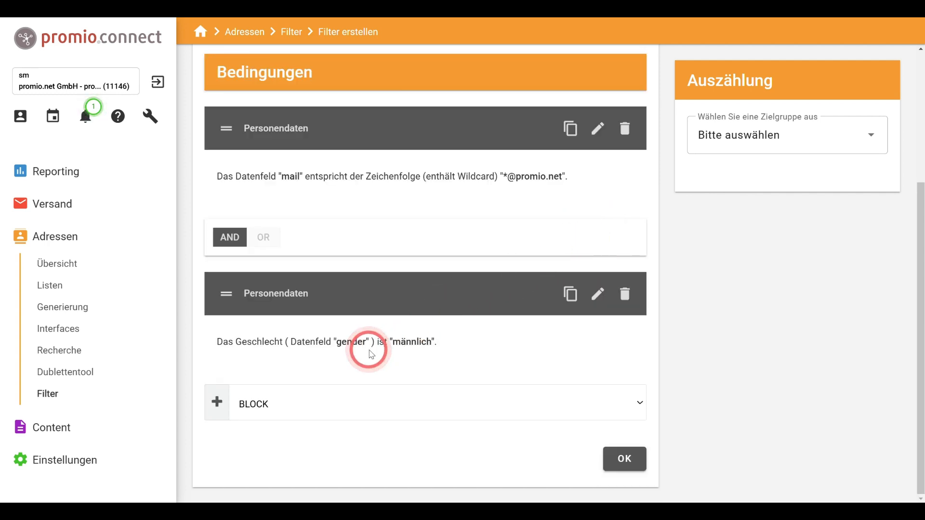
- Switch the link between the e-mail and gender conditions to OR and back to AND
left_click(263, 238)
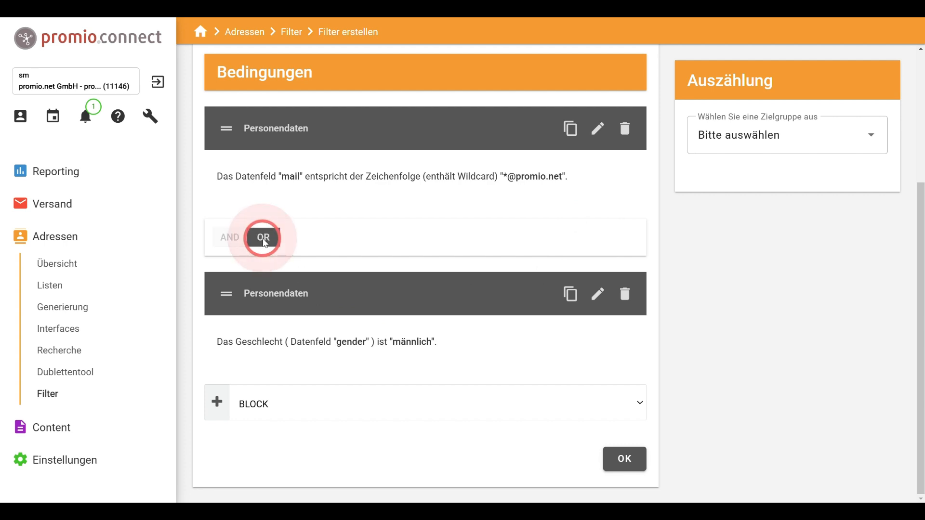
left_click(231, 242)
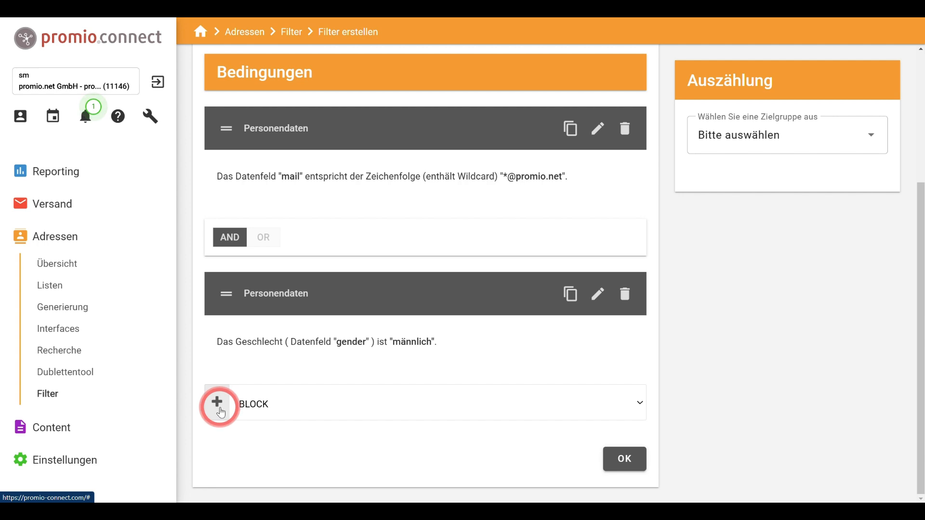
- Add an empty BLOCK below the gender condition, view its condition types, and delete the block again
left_click(218, 404)
scroll(222, 412, "down", 2)
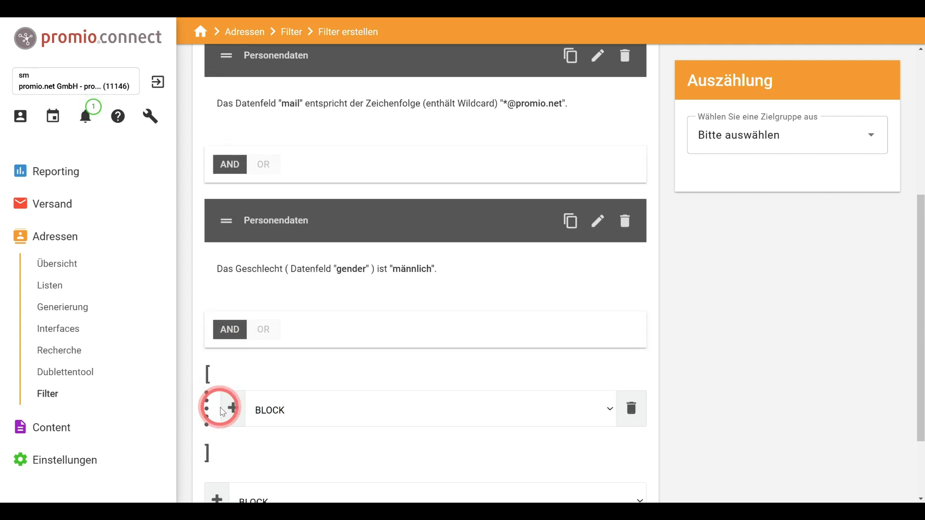
left_click(305, 381)
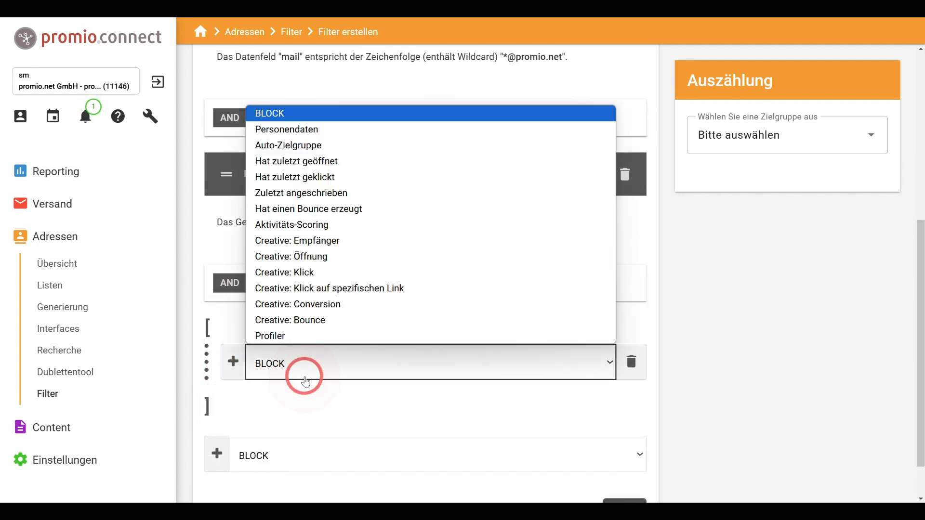
left_click(304, 380)
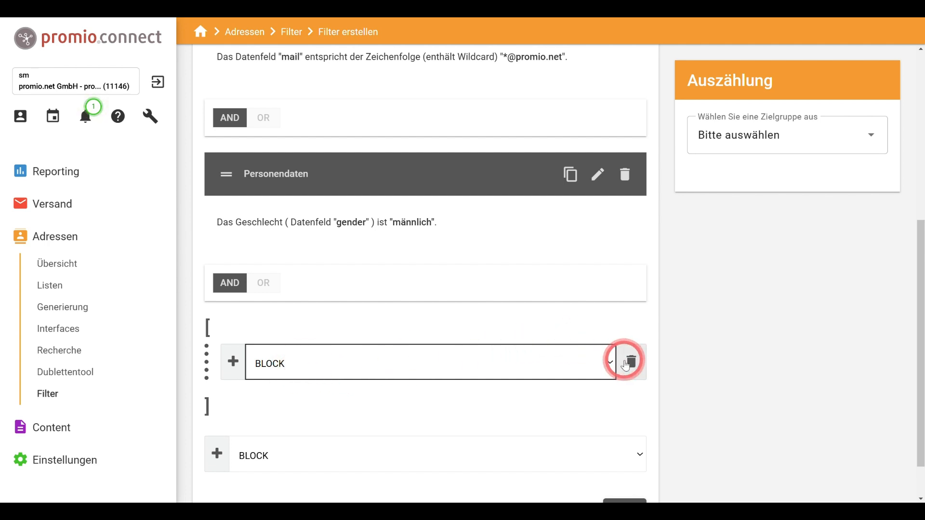
left_click(629, 362)
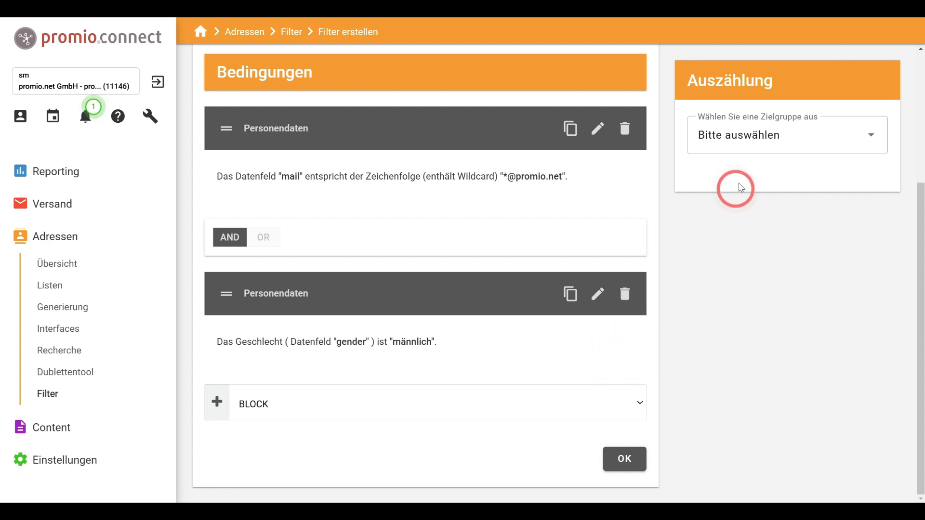
- Calculate the filter's size for the target group Mitarbeiter promio.net, finding the group by searching for "promio"
left_click(749, 148)
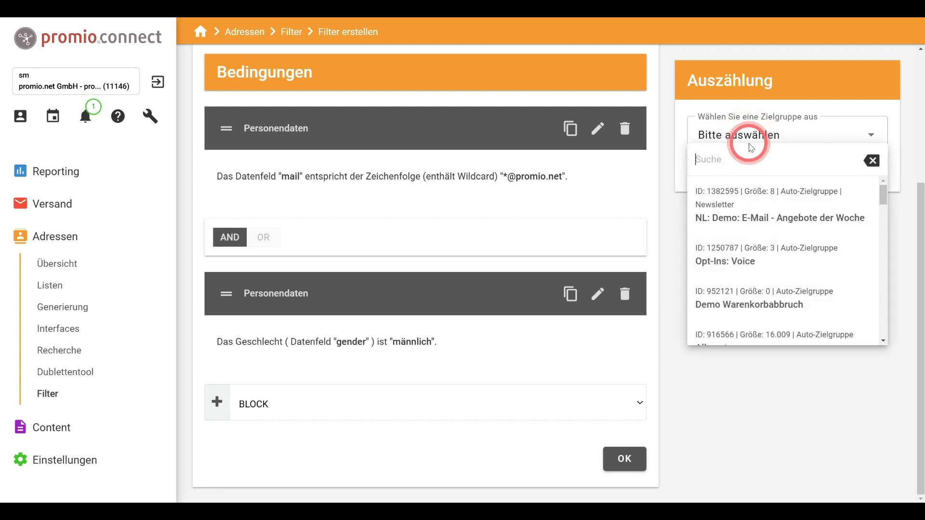
type("promio")
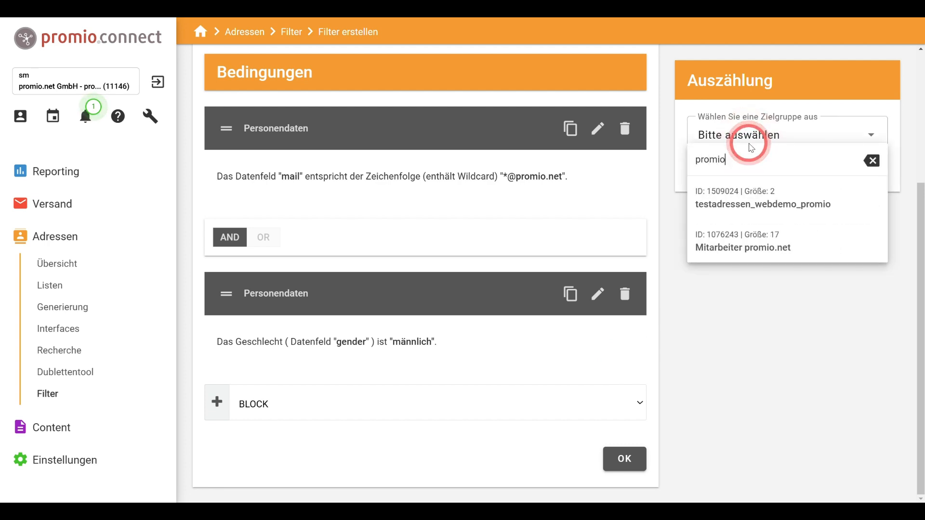
left_click(743, 246)
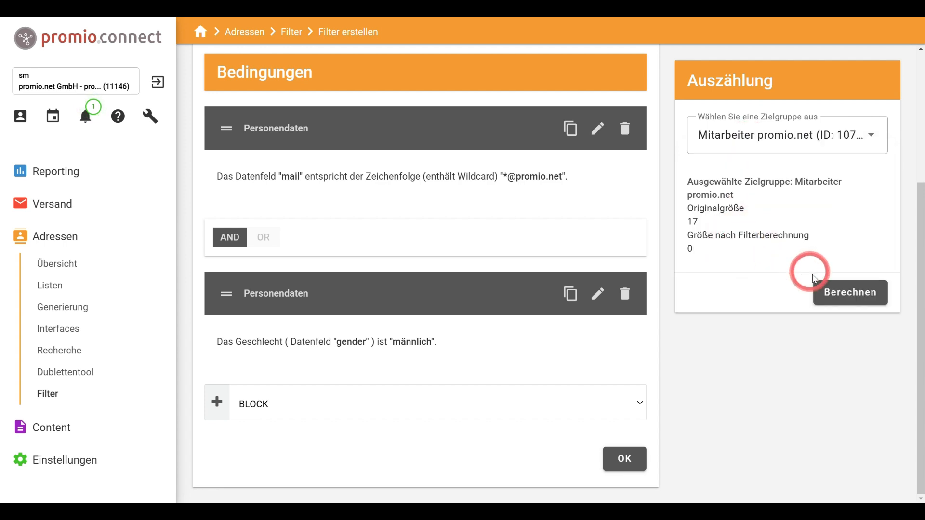
left_click(840, 292)
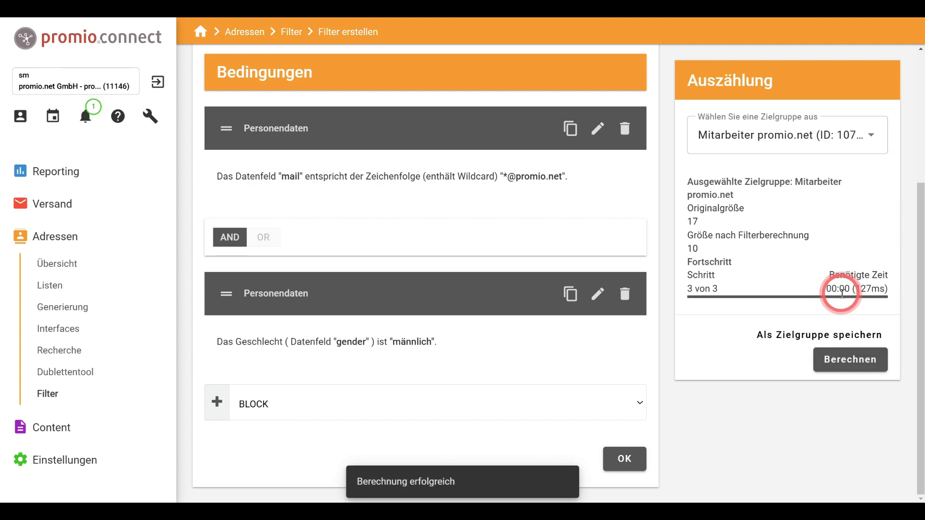
- Save the counted contacts as a target group named Webdemo without a limit, and save the filter itself
left_click(824, 340)
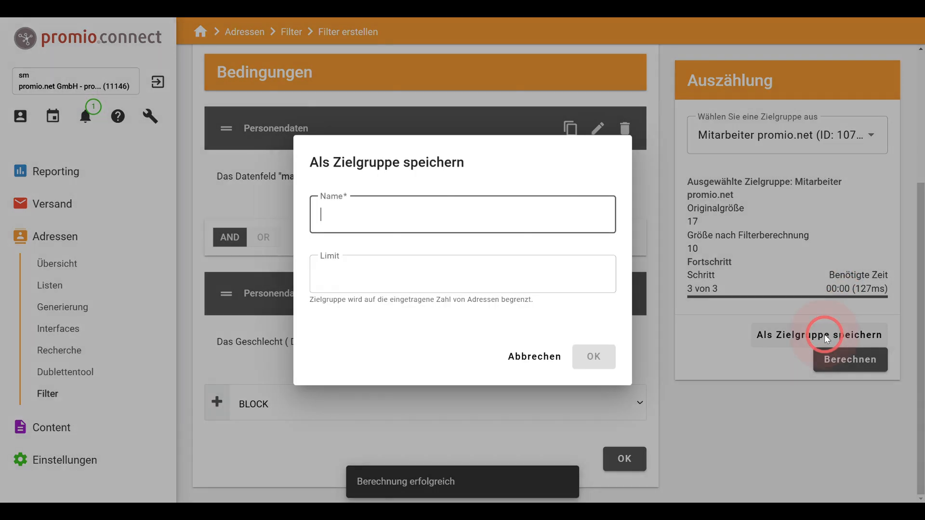
left_click(512, 254)
left_click(437, 234)
type("Webdemo")
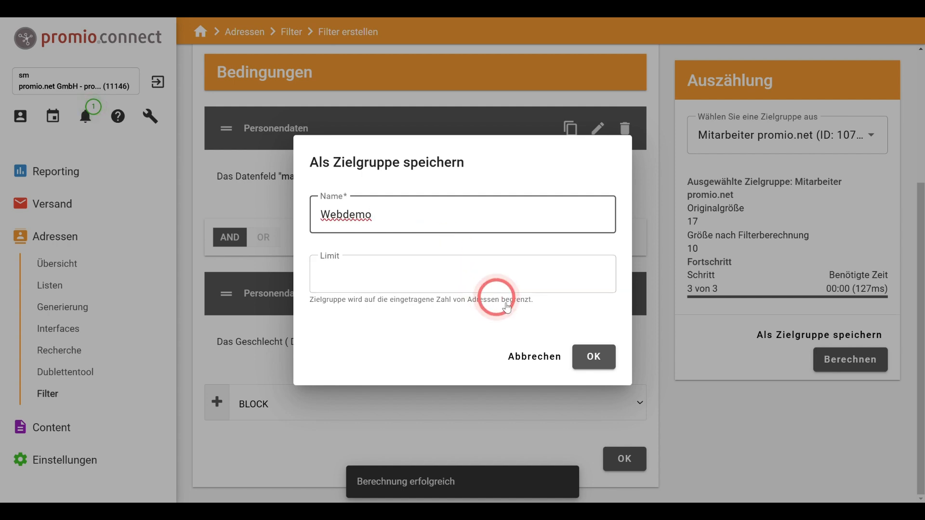
left_click(593, 356)
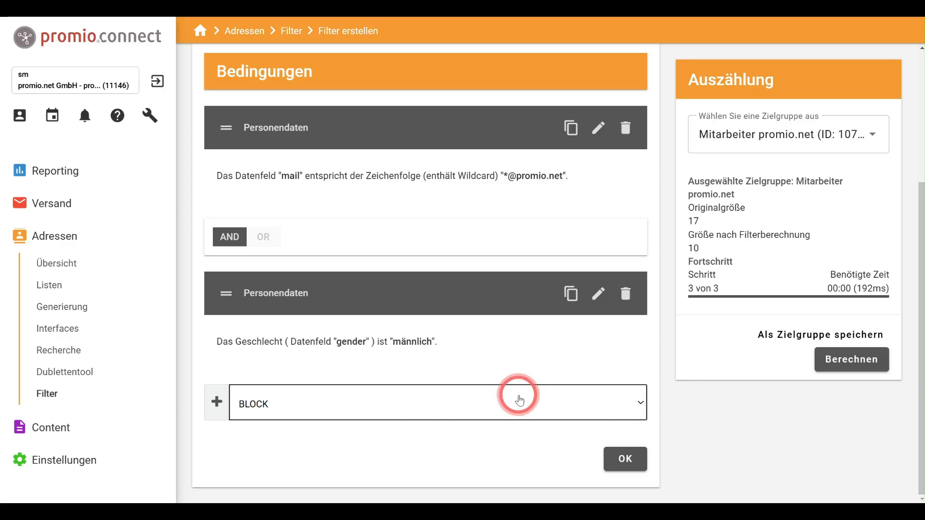
left_click(624, 458)
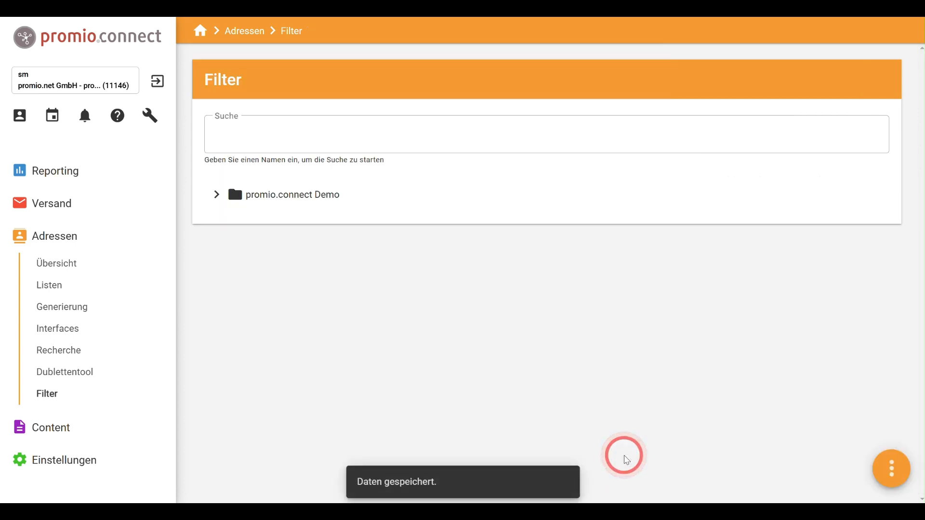
- Locate the saved Webdemo filter in the folder tree under promio.connect Demo, Mitarbeiter Filter, sm, Webdemo
left_click(312, 205)
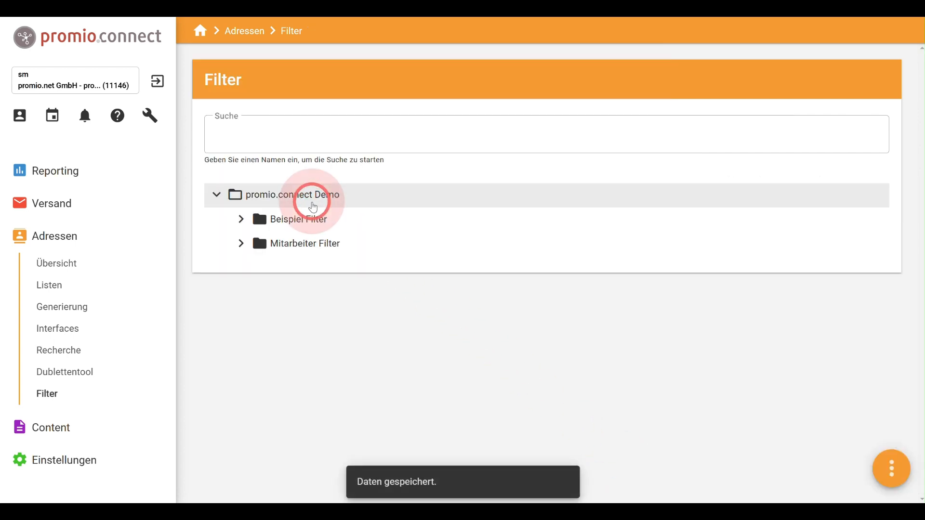
left_click(309, 245)
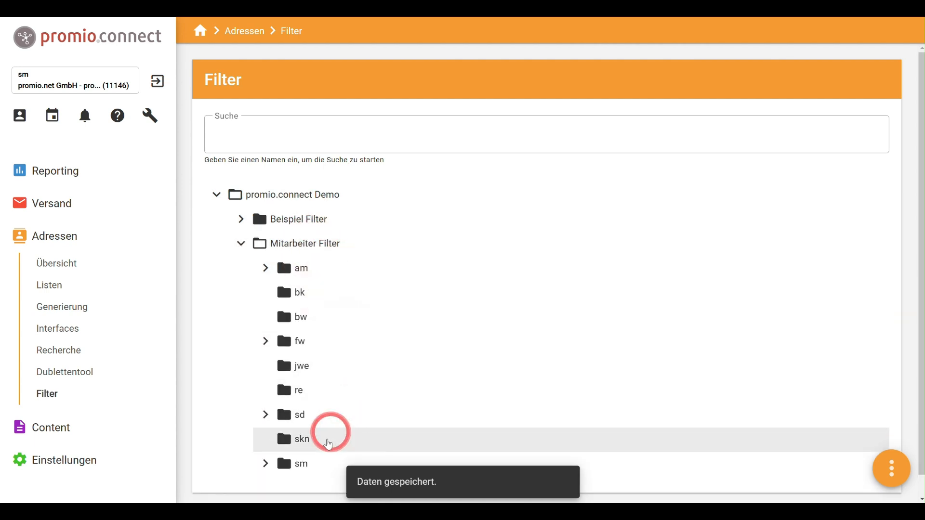
left_click(309, 461)
scroll(344, 419, "down", 1)
left_click(351, 438)
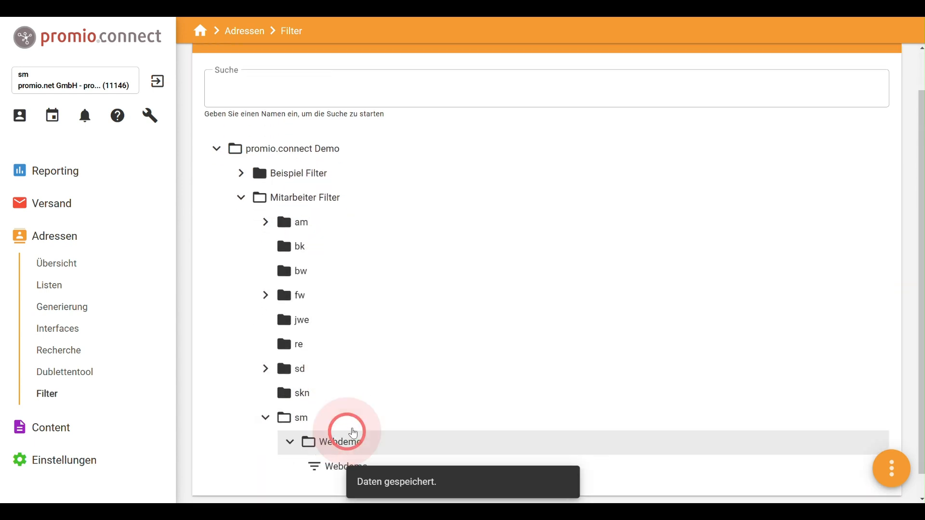
scroll(357, 431, "down", 1)
left_click(383, 448)
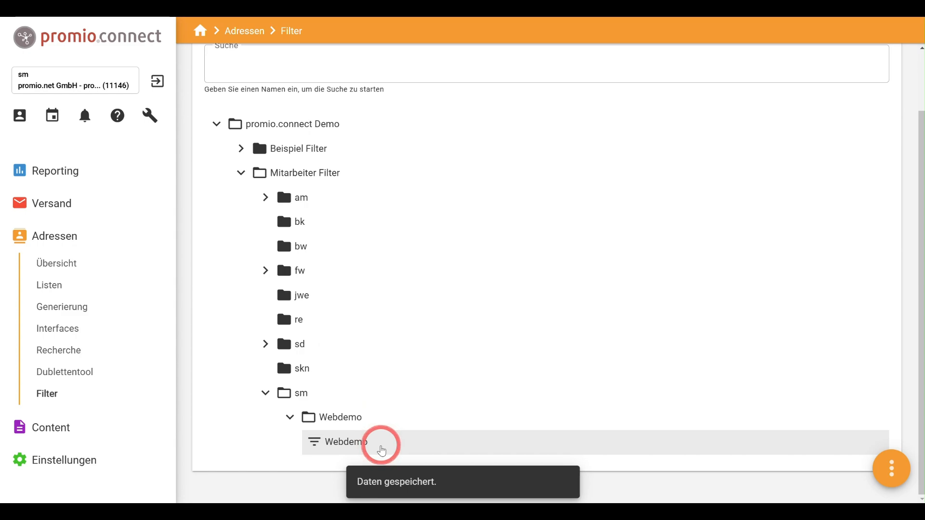
left_click(458, 31)
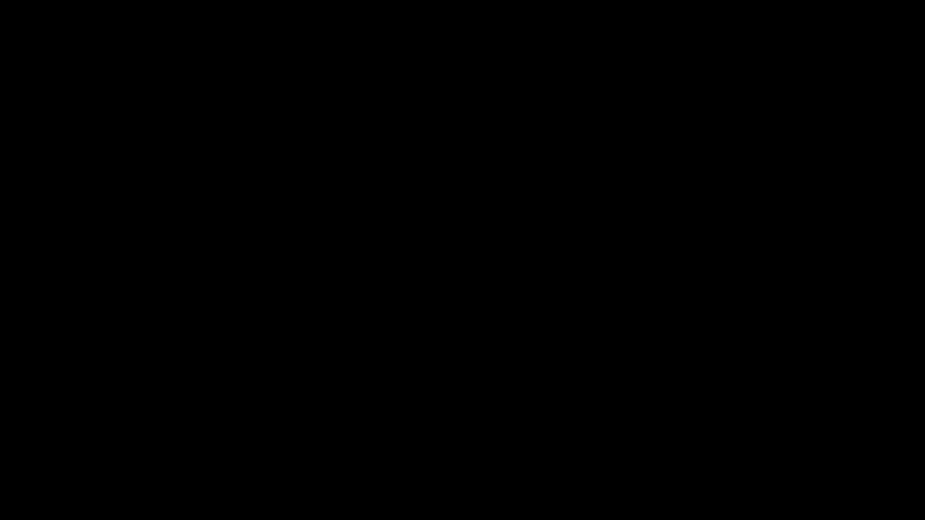